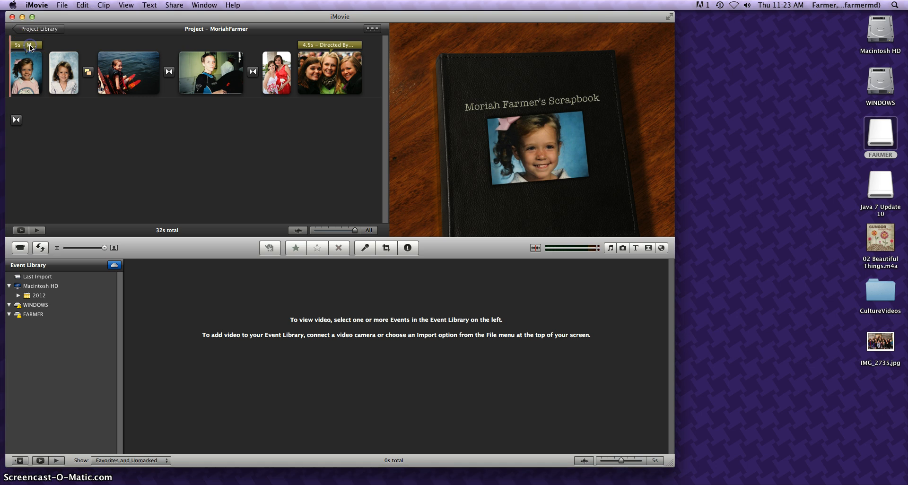
# - Open the scrapbook title on the first clip, select its text, and close the title editor
pyautogui.click(25, 44)
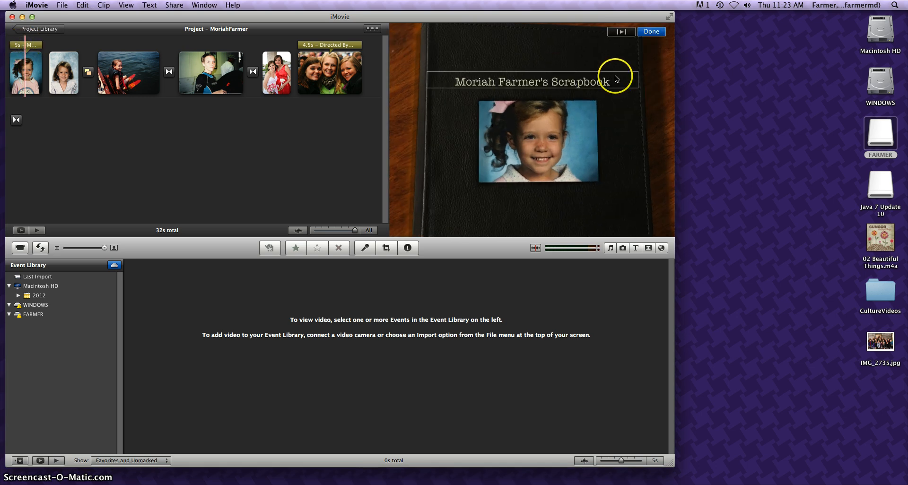
pyautogui.click(576, 82)
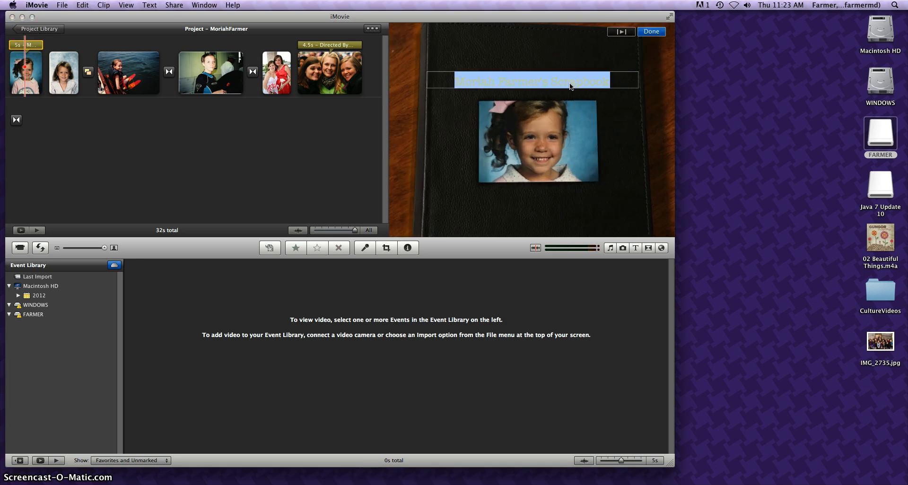
pyautogui.click(652, 31)
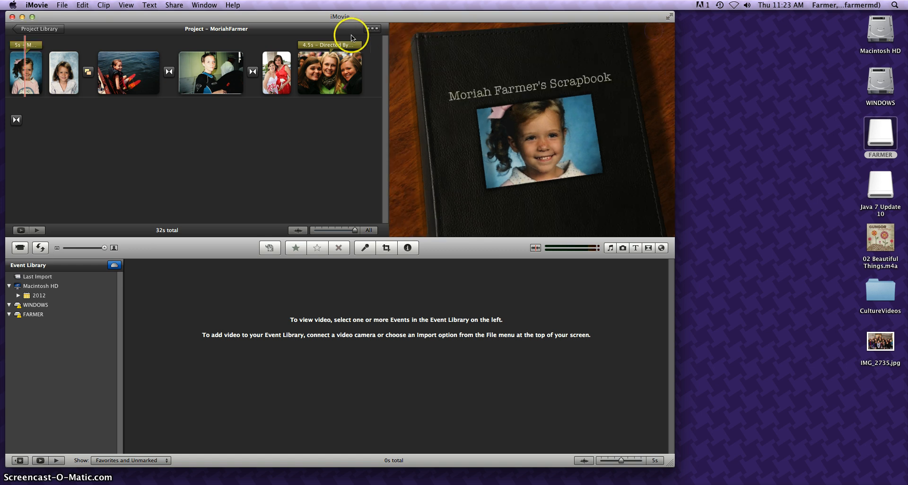
# - Add an Upper Third title reading "Lake Ouachita" to the clip of the girl on water skis
pyautogui.click(635, 248)
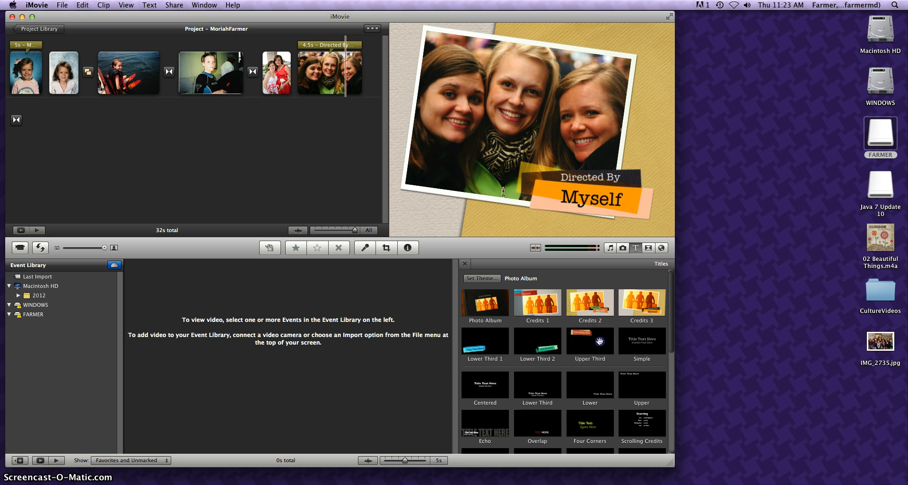
pyautogui.moveTo(600, 341); pyautogui.dragTo(128, 74)
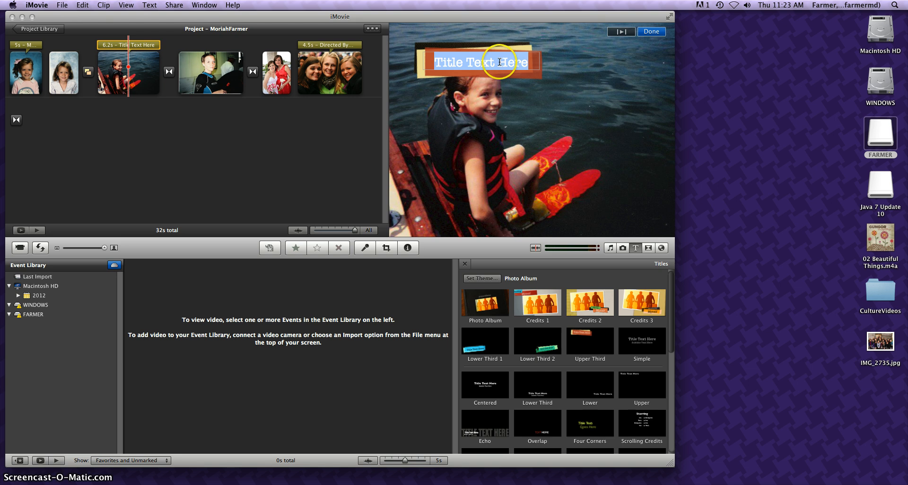
pyautogui.write('Lake')
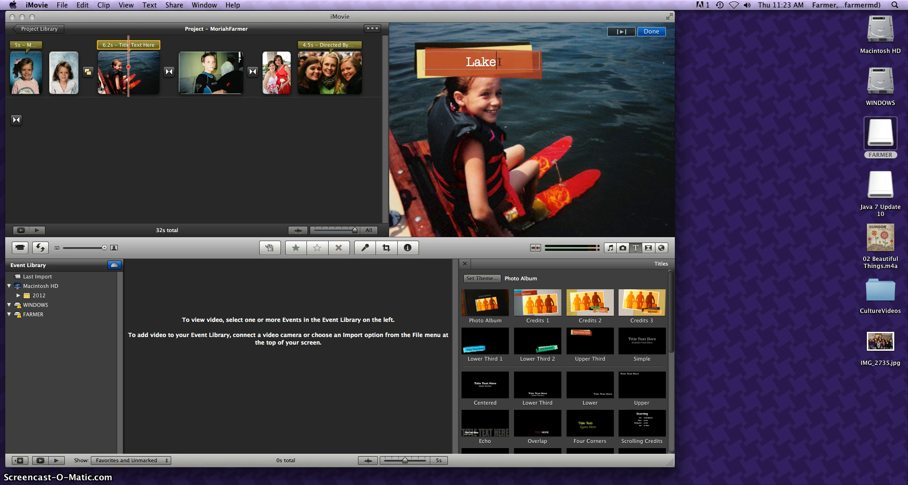
pyautogui.write(' Ouachita')
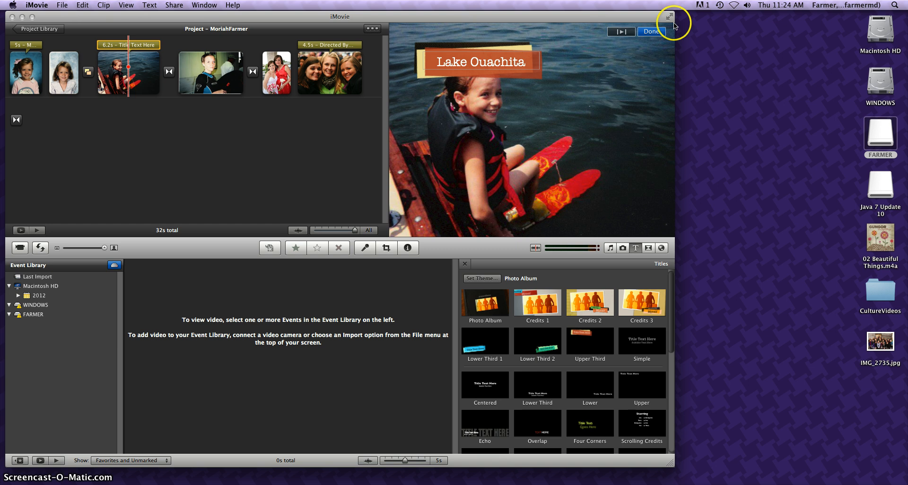
pyautogui.click(652, 31)
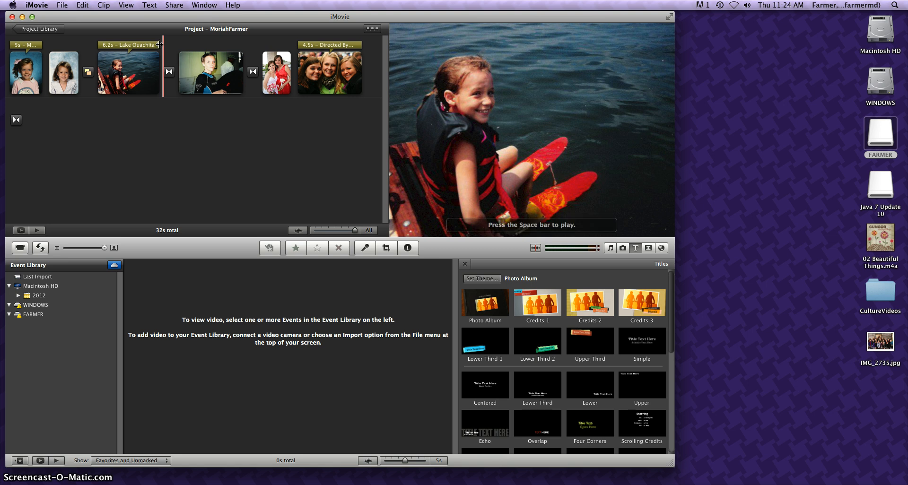
# - Shorten the Lake Ouachita title to 2.6 seconds and place it over the second half of its clip
pyautogui.moveTo(159, 45); pyautogui.dragTo(138, 46)
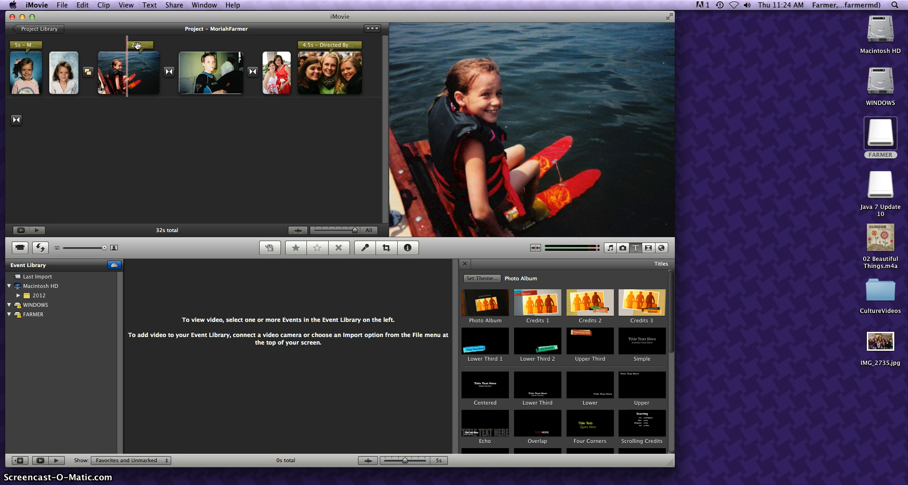
pyautogui.click(137, 46)
pyautogui.click(148, 84)
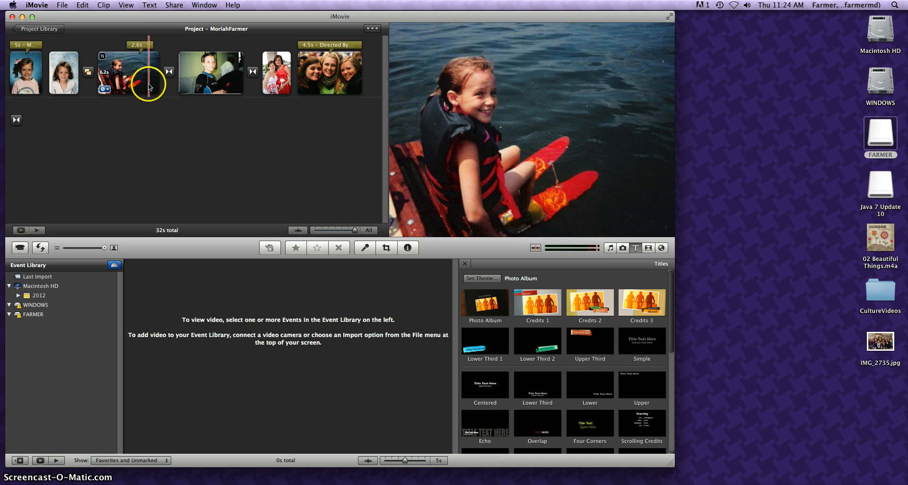
# - Insert a Mosaic transition between the first two photos, turning off automatic transitions
pyautogui.click(649, 248)
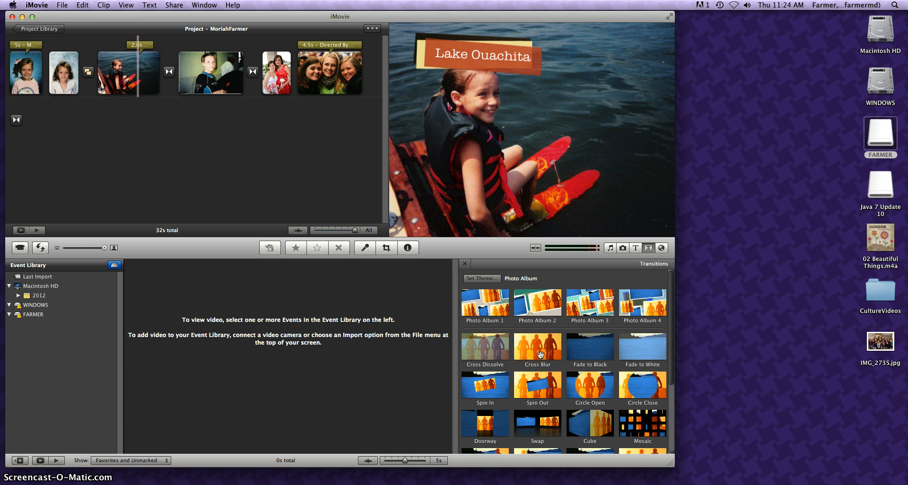
pyautogui.scroll(-3, 604, 367)
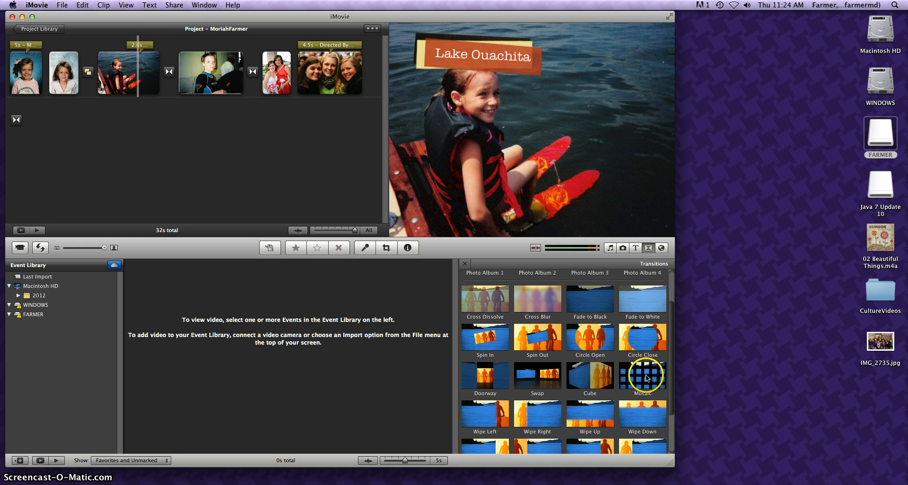
pyautogui.moveTo(644, 376); pyautogui.dragTo(45, 81)
pyautogui.click(45, 86)
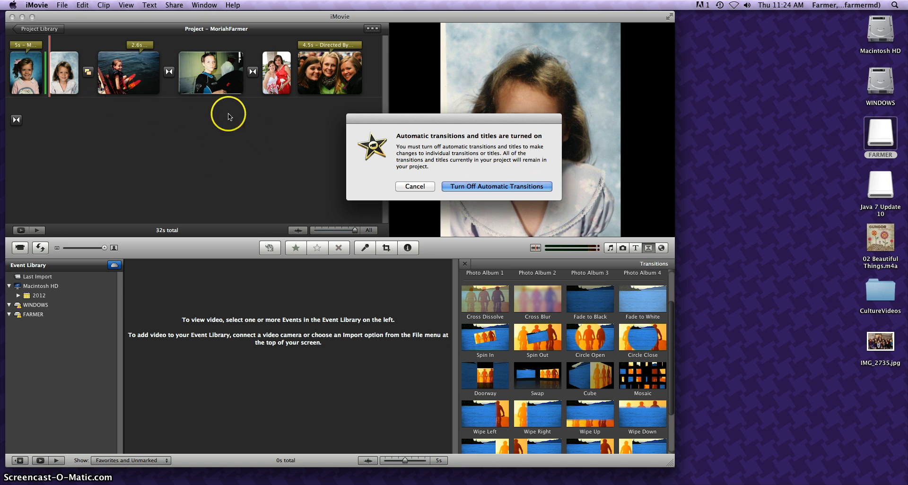
pyautogui.click(461, 186)
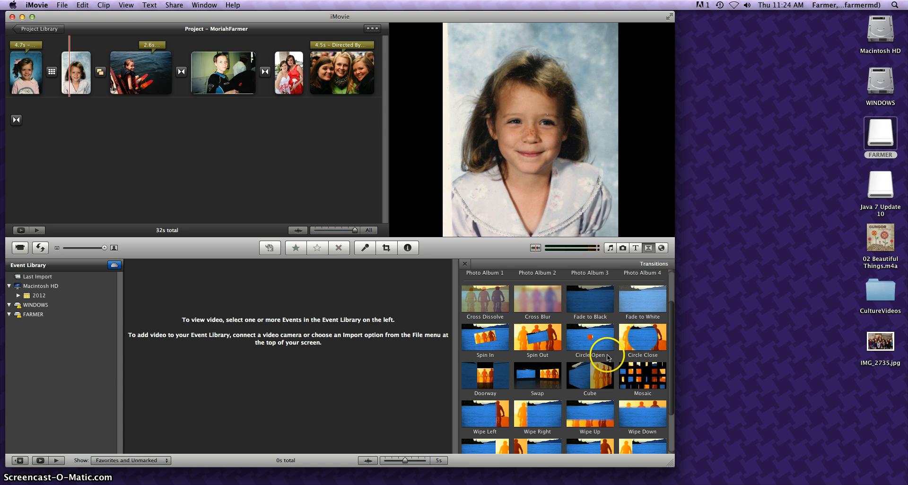
pyautogui.scroll(2, 600, 363)
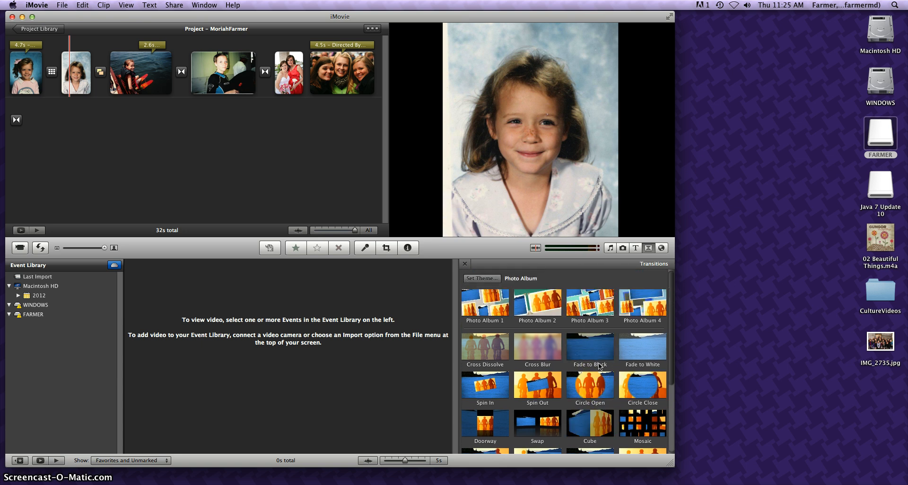
pyautogui.click(635, 249)
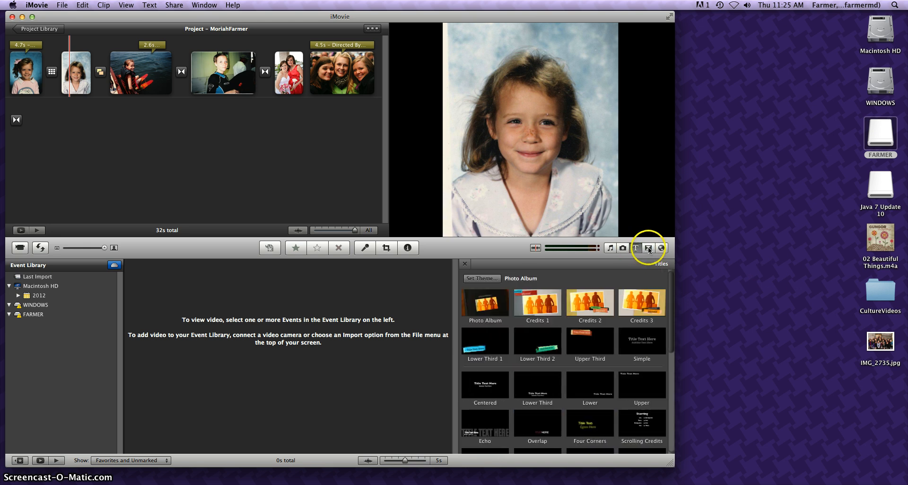
pyautogui.click(648, 247)
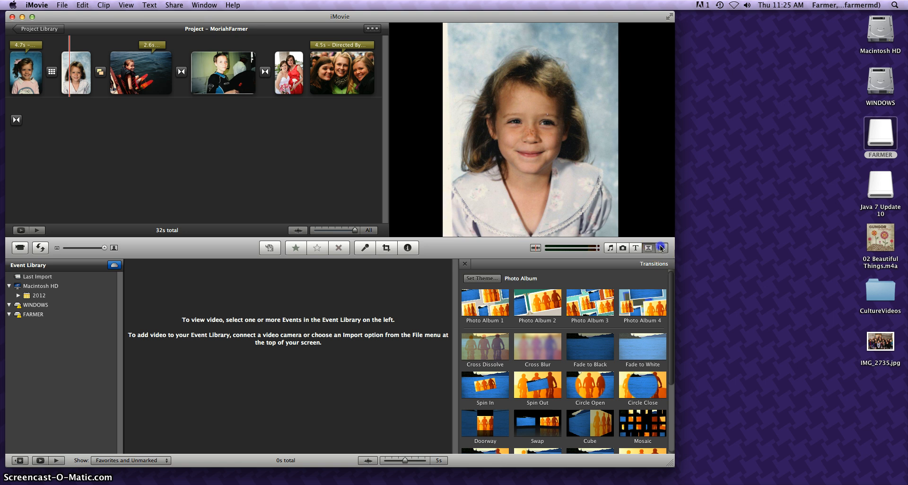
# - Insert the Educational Globe animated map directly before the wetsuit photo in the project
pyautogui.click(661, 248)
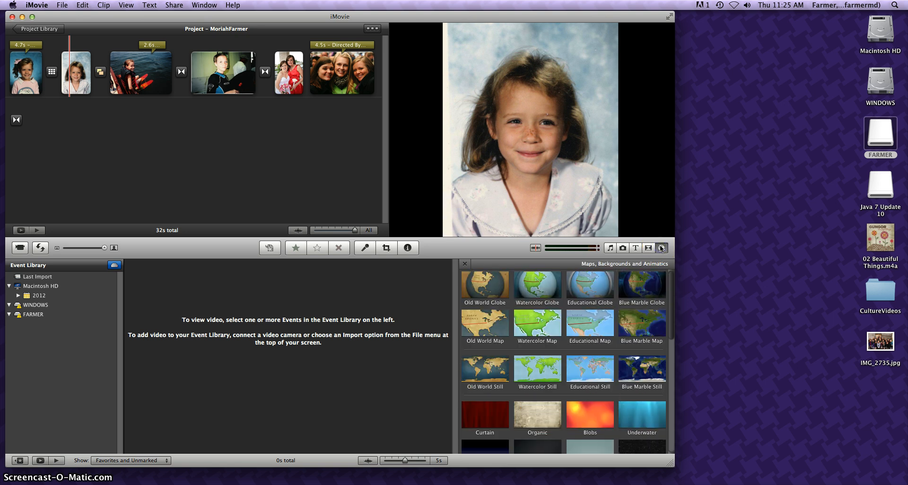
pyautogui.click(231, 71)
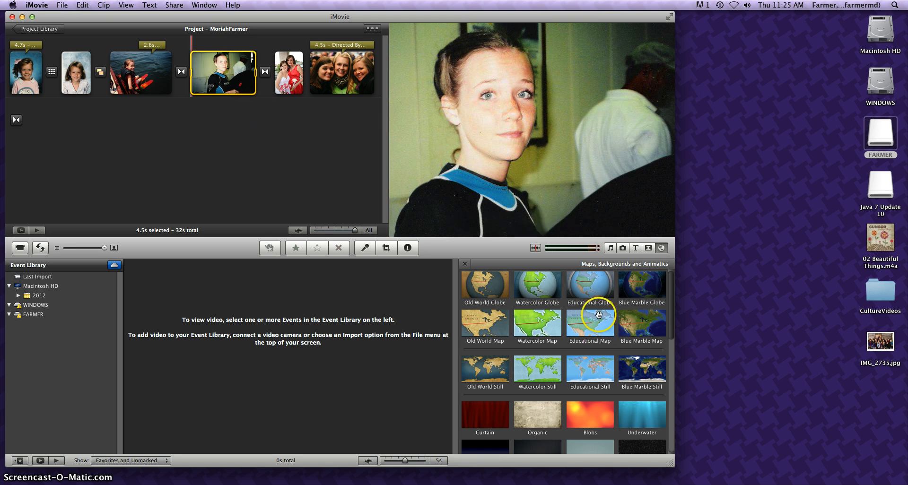
pyautogui.click(606, 289)
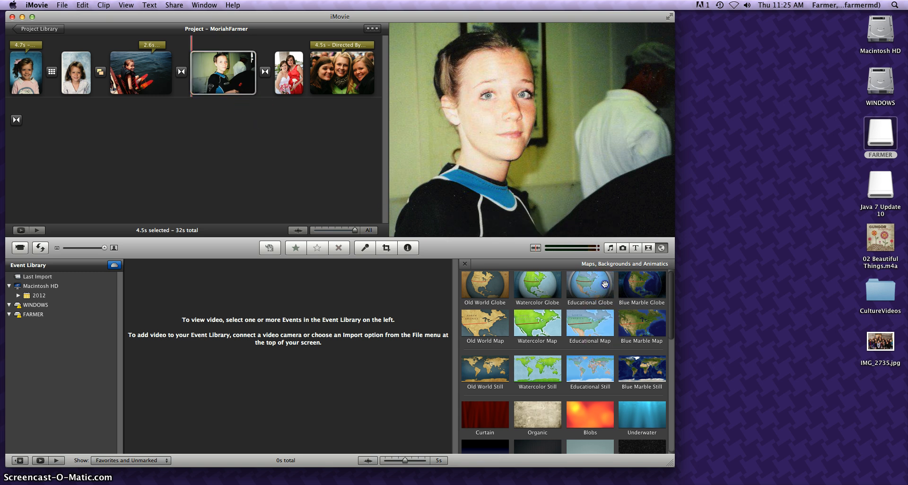
pyautogui.moveTo(597, 286)
pyautogui.mouseDown()
pyautogui.moveTo(544, 282)
pyautogui.moveTo(188, 88)
pyautogui.mouseUp()
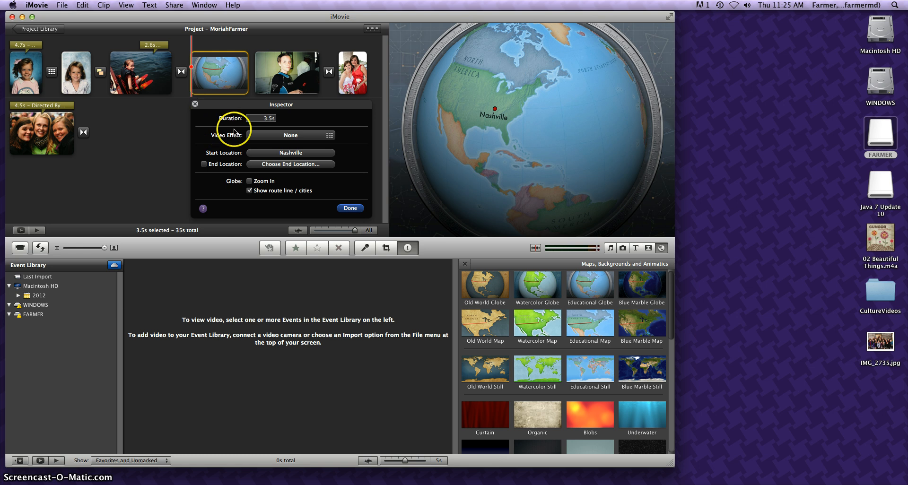
# - Set the globe clip's duration to 5.0 seconds and its start location to Fort Worth, Texas
pyautogui.click(275, 121)
pyautogui.click(268, 154)
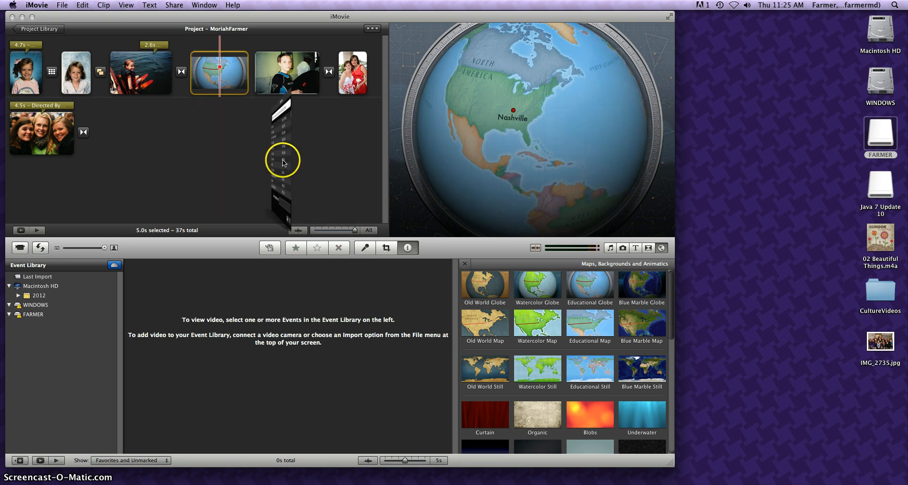
pyautogui.write('fo')
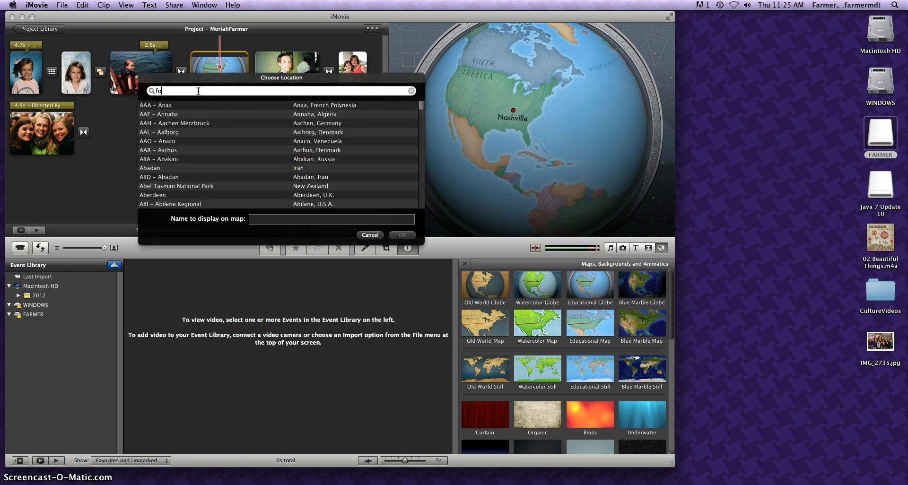
pyautogui.write('rt worth')
pyautogui.click(163, 116)
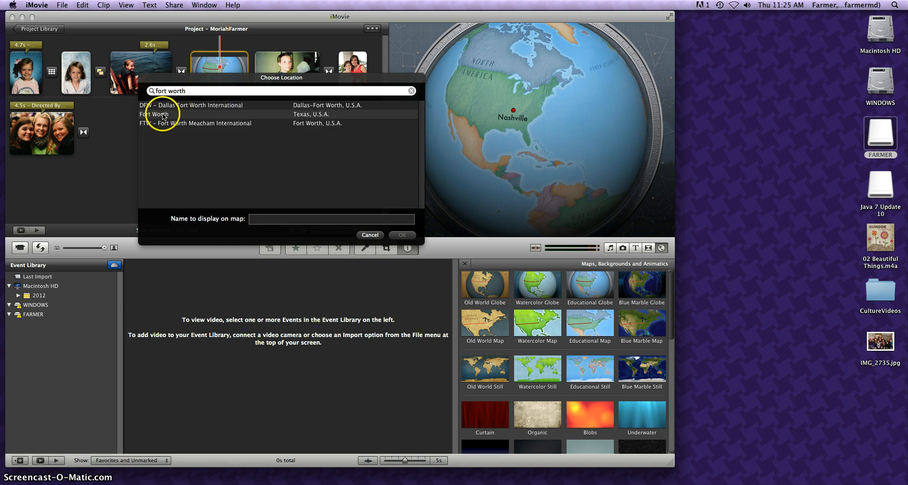
pyautogui.click(402, 233)
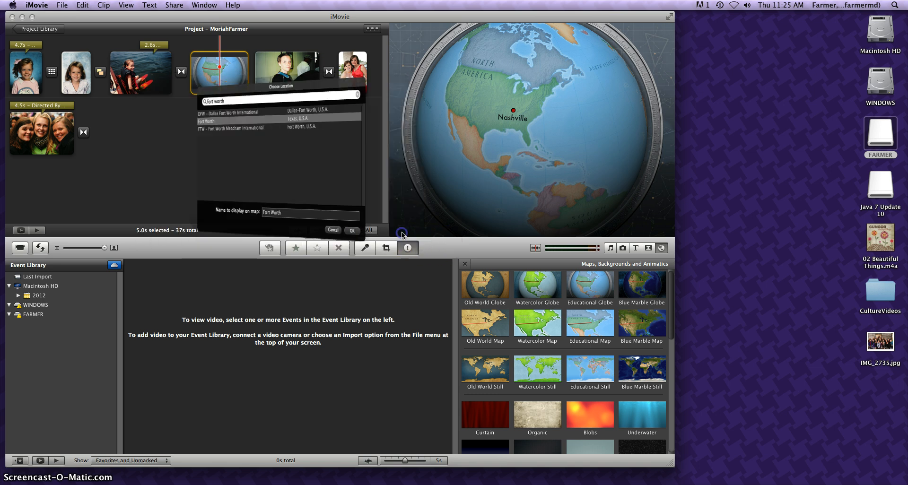
# - Search for "maui", set Kaanapali as the globe's end location, and finish the clip settings
pyautogui.click(277, 165)
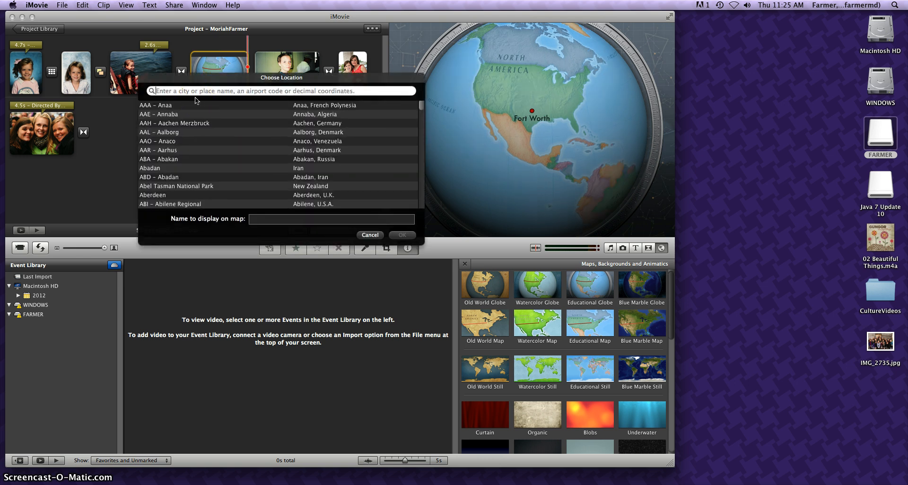
pyautogui.write('maui')
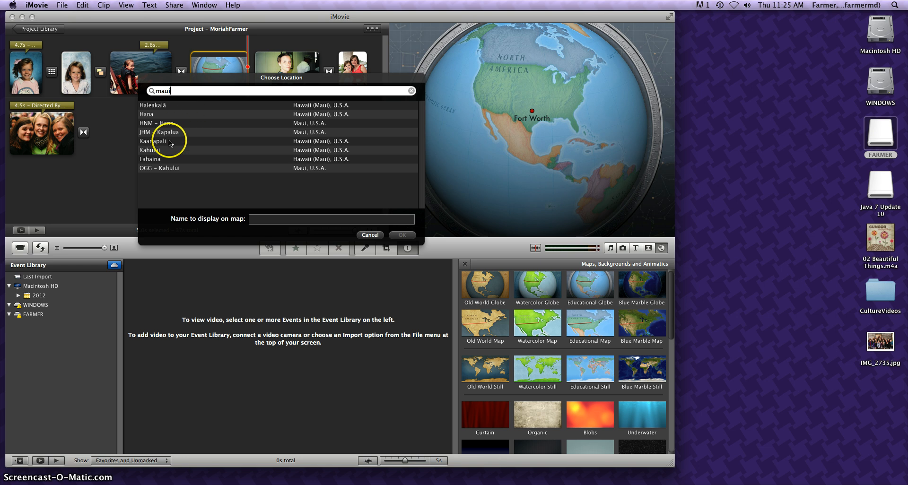
pyautogui.click(163, 145)
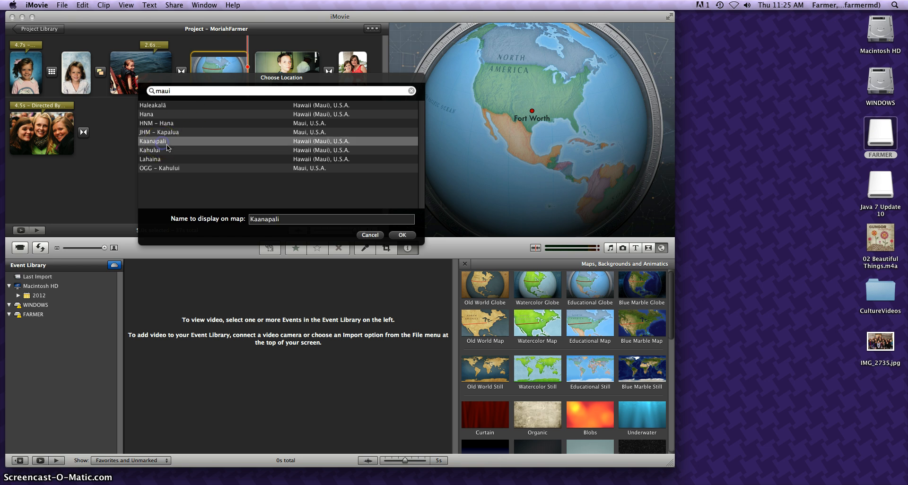
pyautogui.click(406, 235)
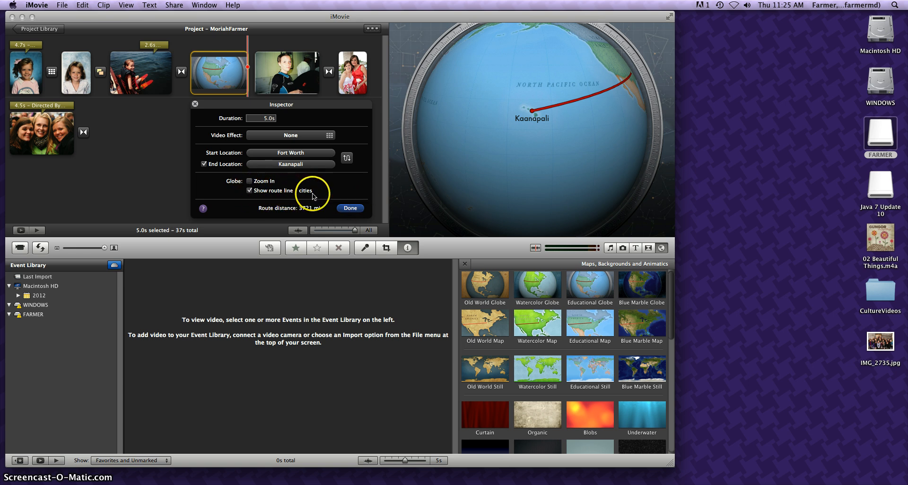
pyautogui.click(352, 208)
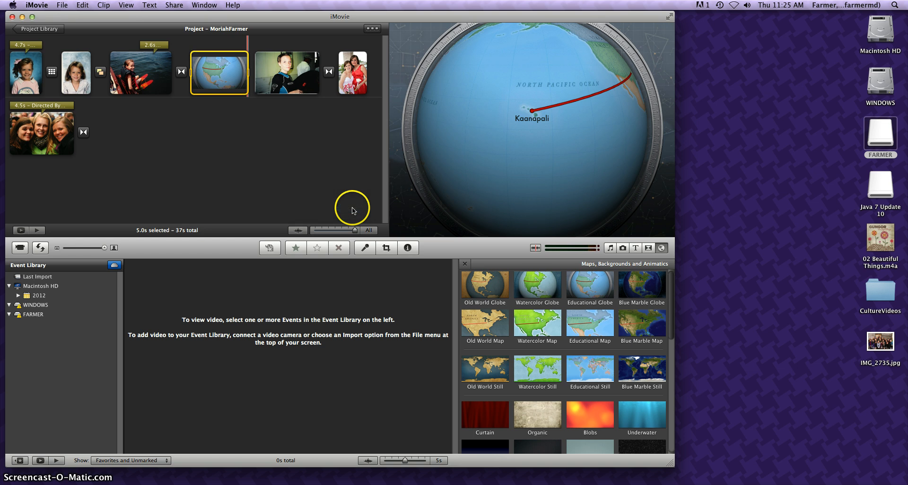
# - Play the project from just before the globe clip to preview the map route animation
pyautogui.moveTo(177, 76)
pyautogui.press('space')
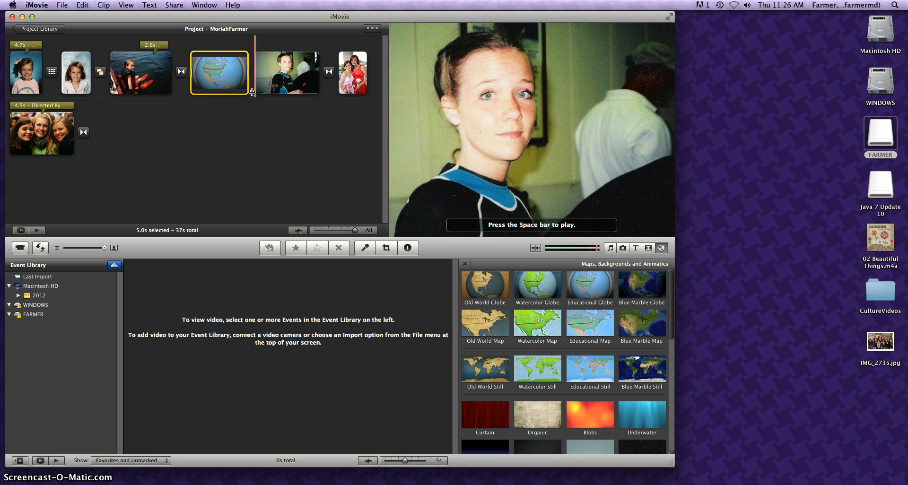
pyautogui.click(251, 91)
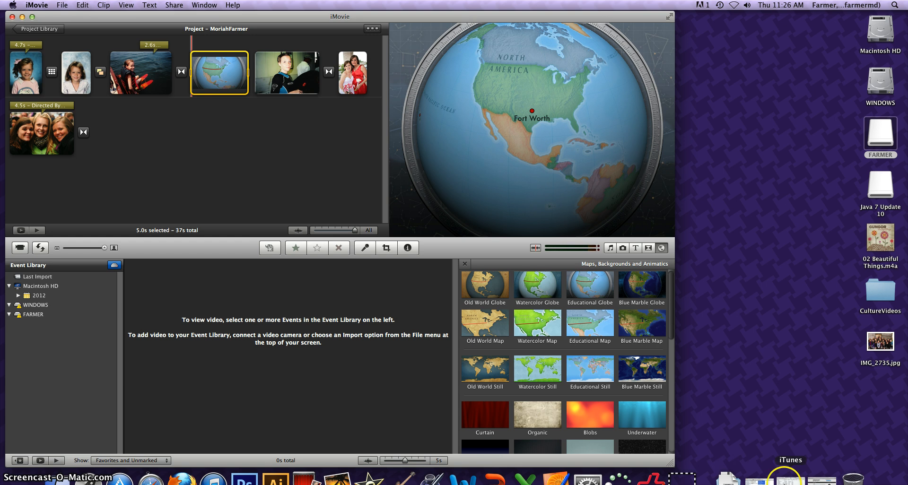
# - Switch to iTunes and copy the song "What Makes You Beautiful" from the library to the desktop
pyautogui.click(786, 481)
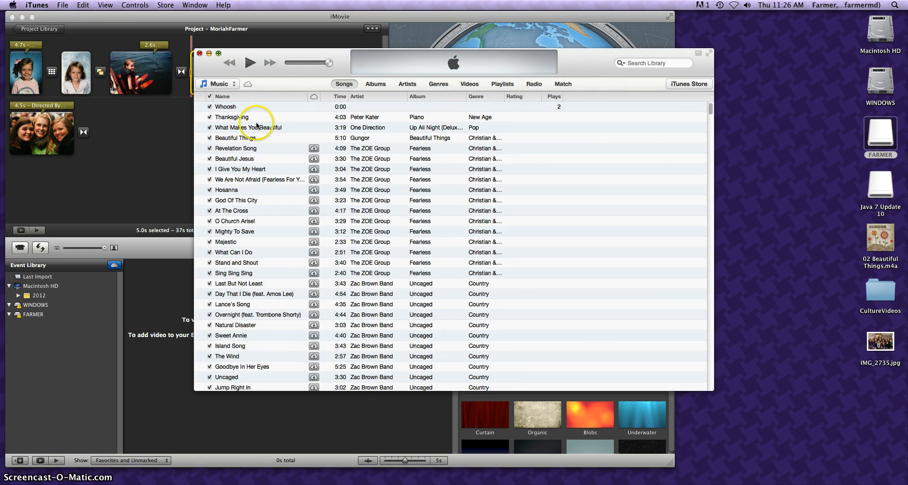
pyautogui.click(228, 128)
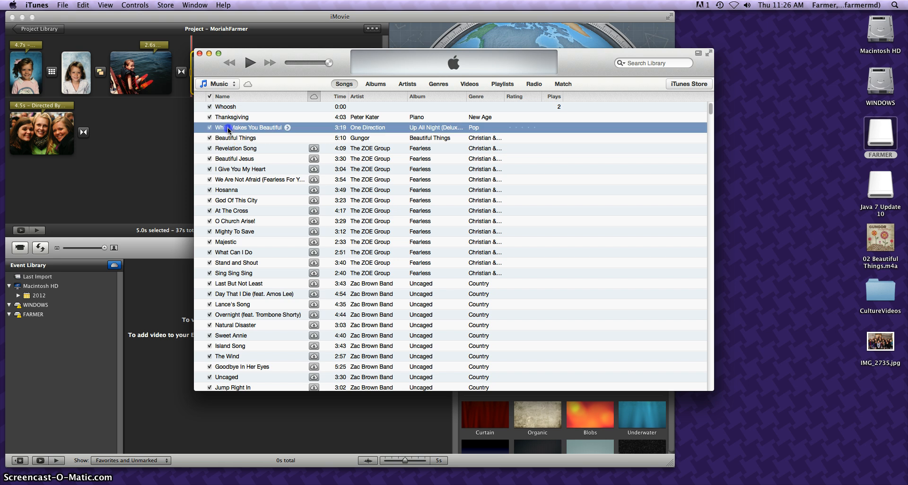
pyautogui.moveTo(697, 137); pyautogui.dragTo(786, 138)
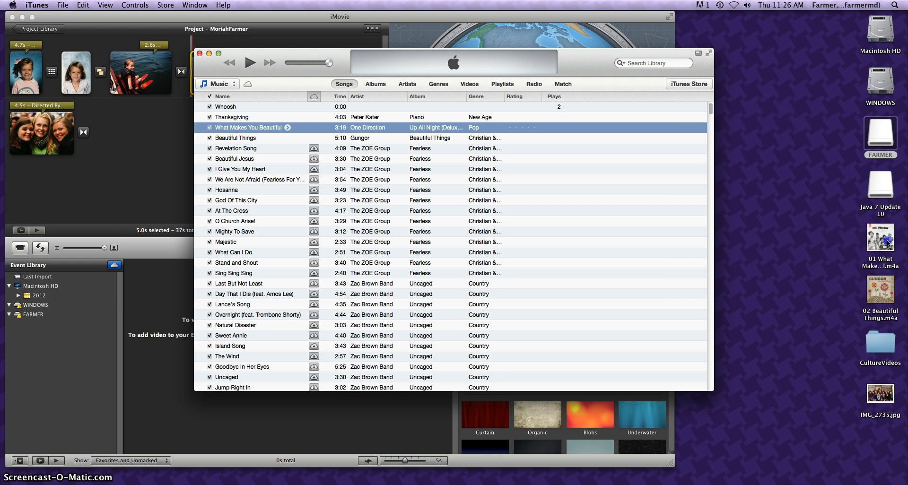
# - Copy the "01 What Makes You Beautiful" song file from the desktop to the external drive and check the drive's contents for it
pyautogui.moveTo(884, 239); pyautogui.dragTo(880, 140)
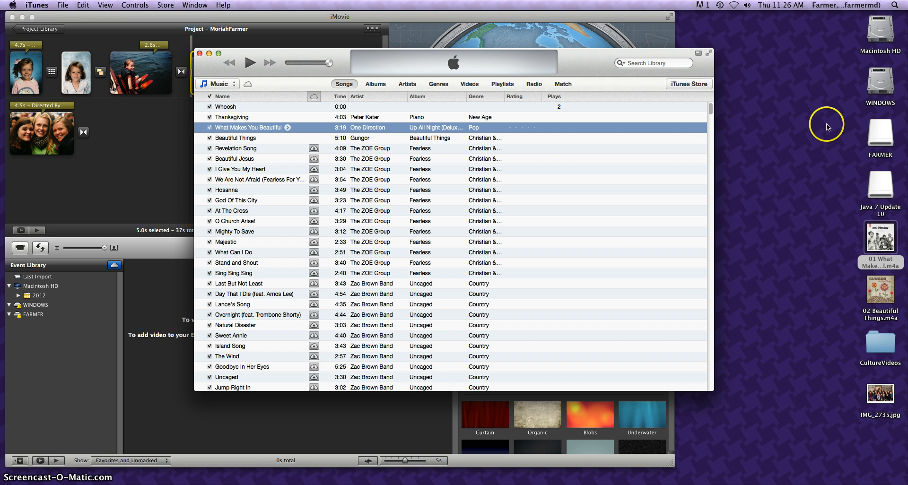
pyautogui.click(881, 129)
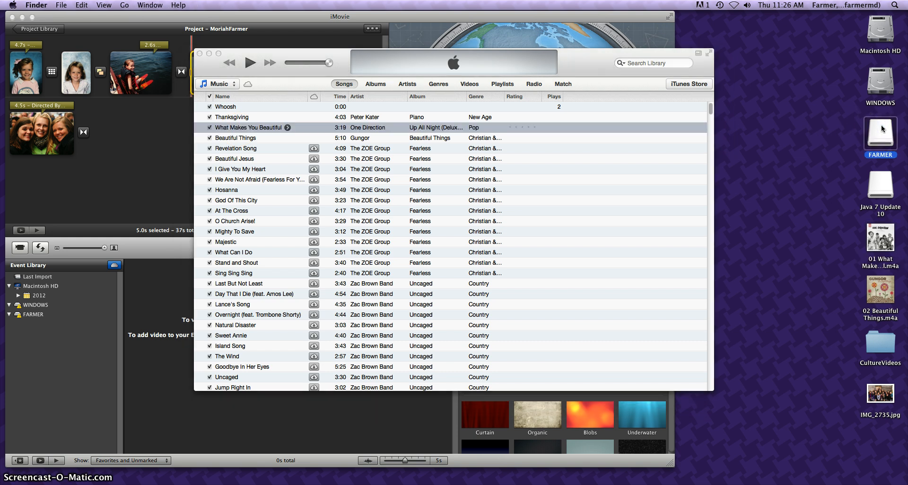
pyautogui.doubleClick(880, 128)
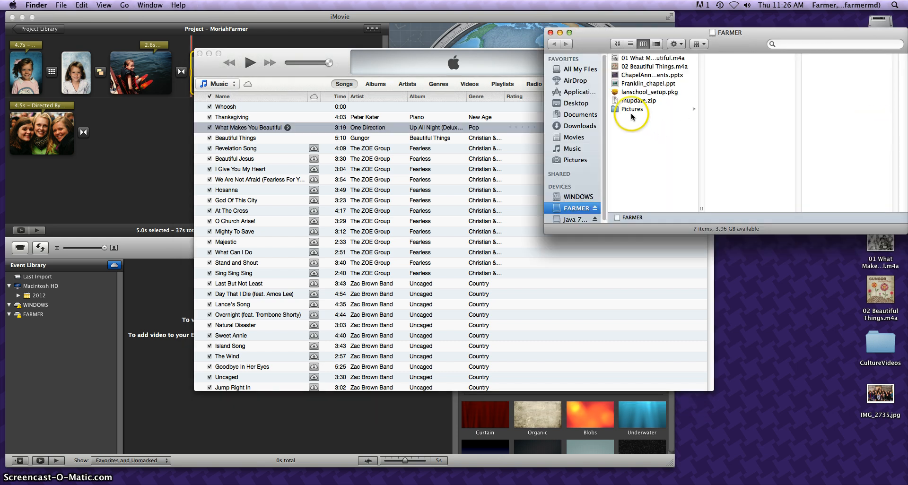
pyautogui.click(646, 58)
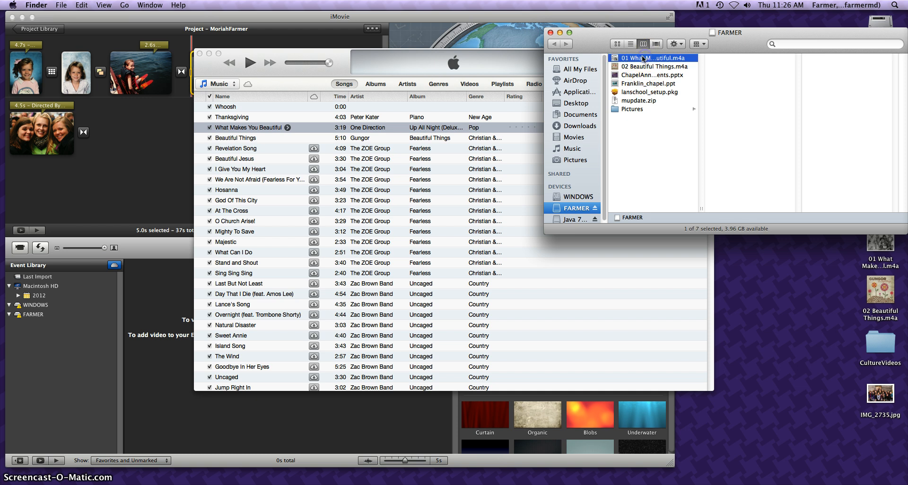
pyautogui.click(550, 33)
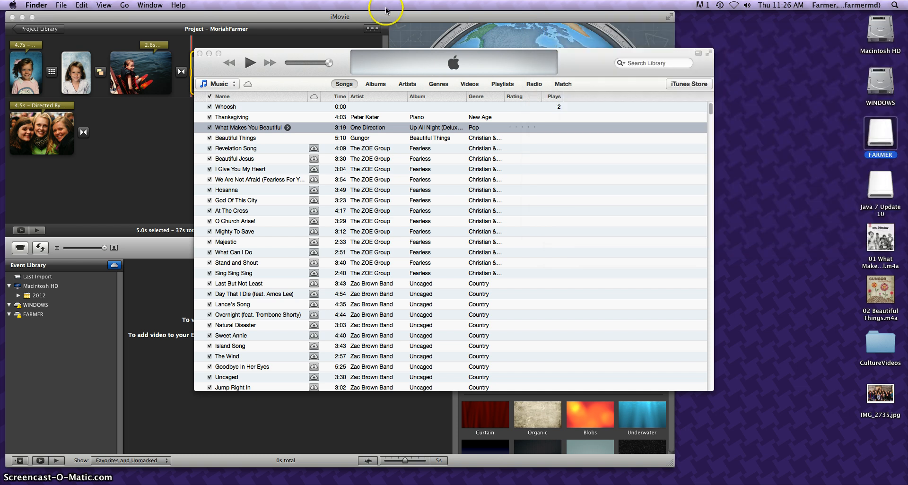
# - Return to iMovie and add "01 What Makes You Beautiful.m4a" from the external drive as the project's background music
pyautogui.click(374, 16)
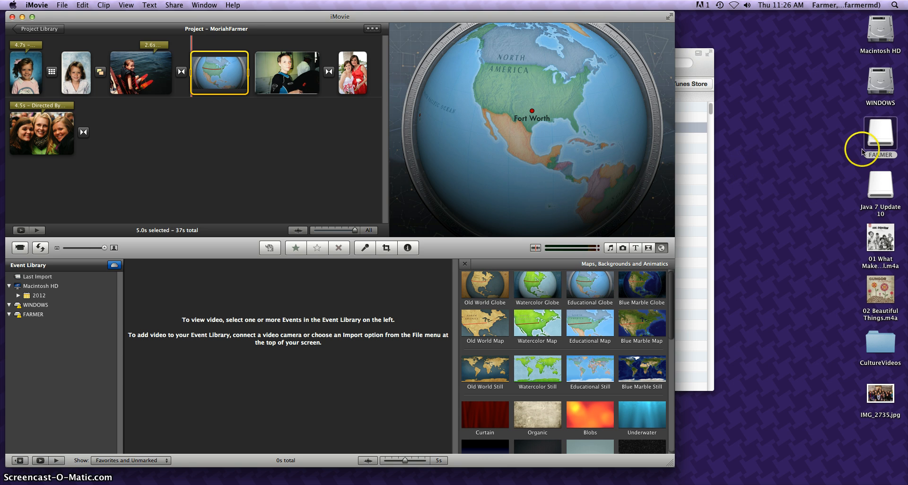
pyautogui.doubleClick(881, 133)
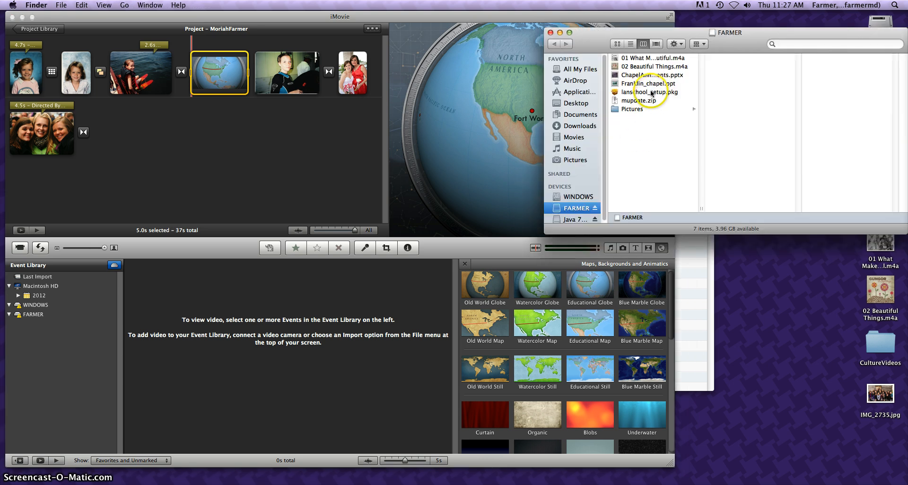
pyautogui.click(666, 59)
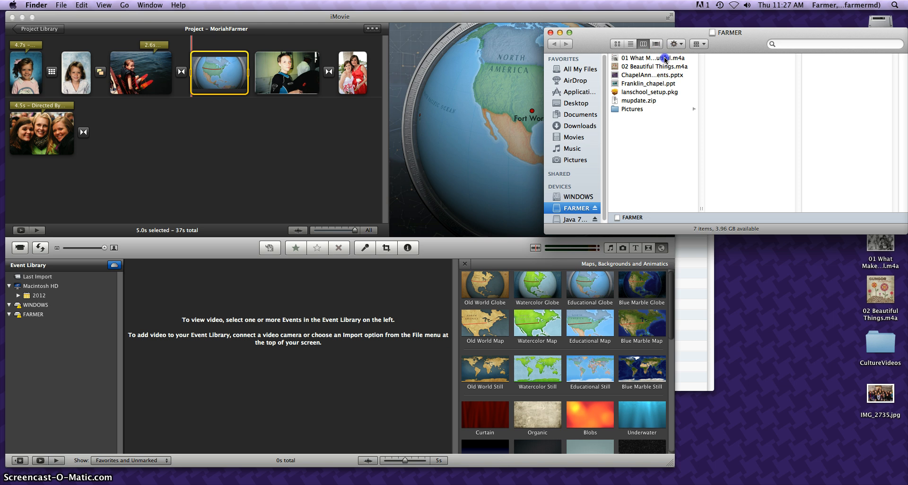
pyautogui.moveTo(665, 59); pyautogui.dragTo(283, 154)
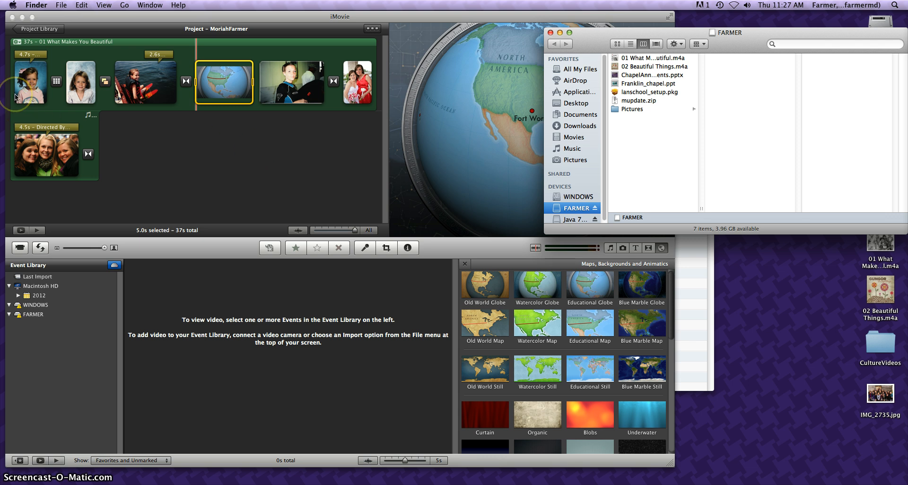
# - Export the iMovie project to the desktop as a movie in Large size, 720x540
pyautogui.click(327, 191)
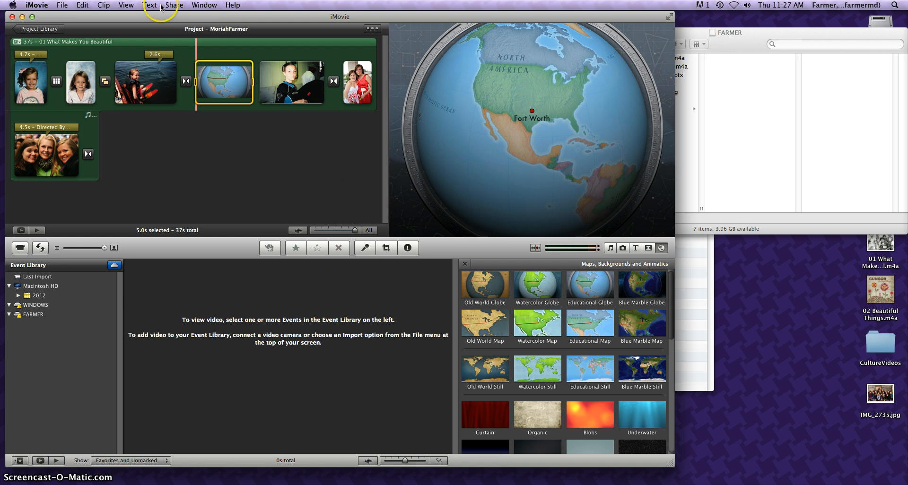
pyautogui.click(178, 9)
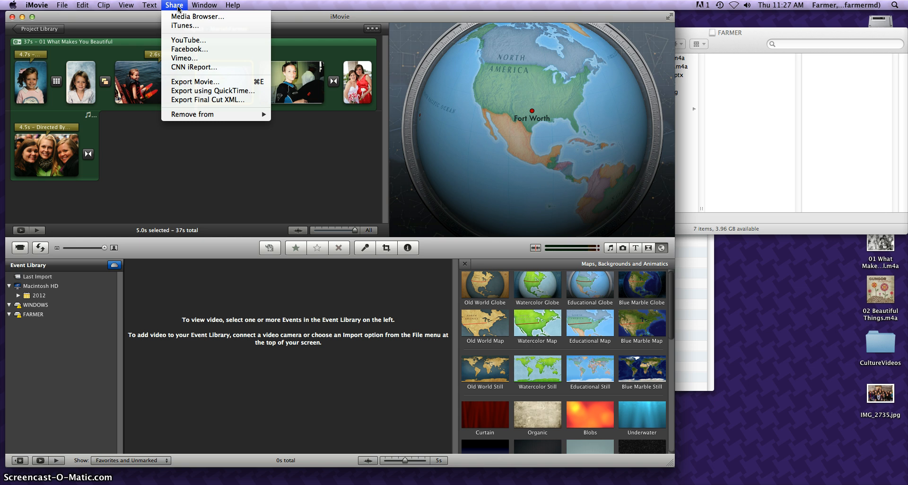
pyautogui.click(198, 82)
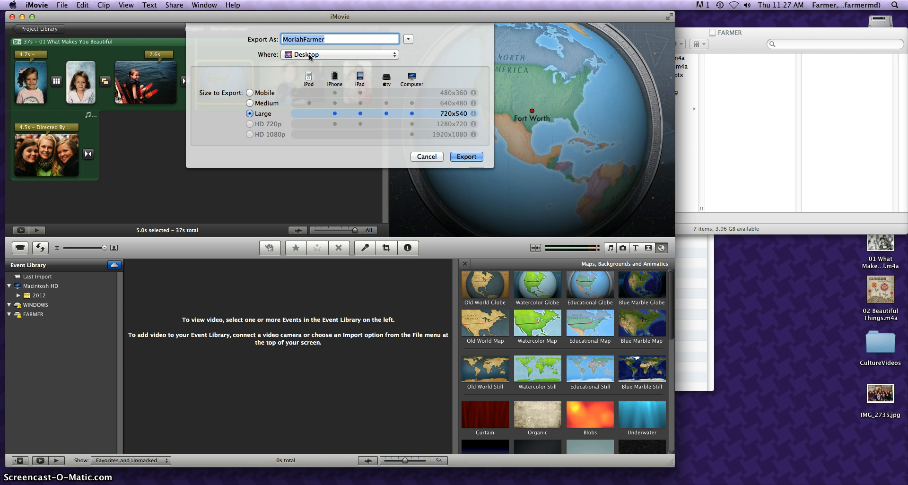
pyautogui.click(249, 114)
pyautogui.click(466, 157)
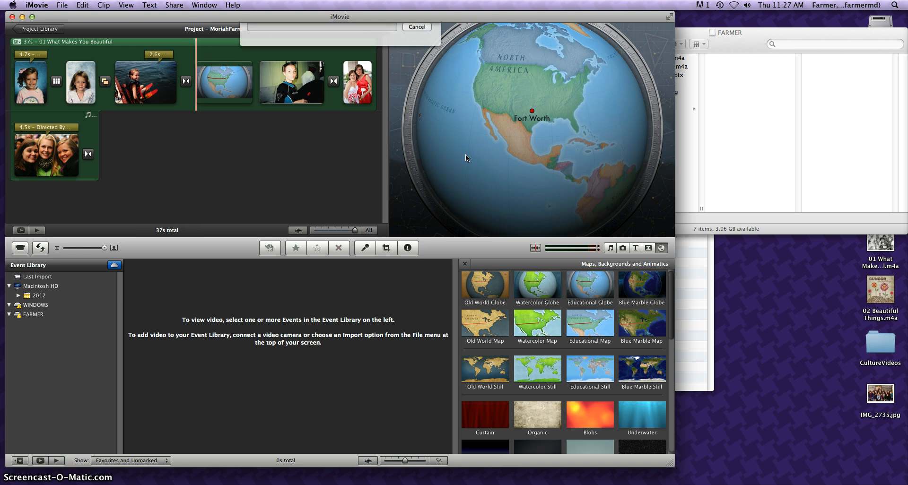